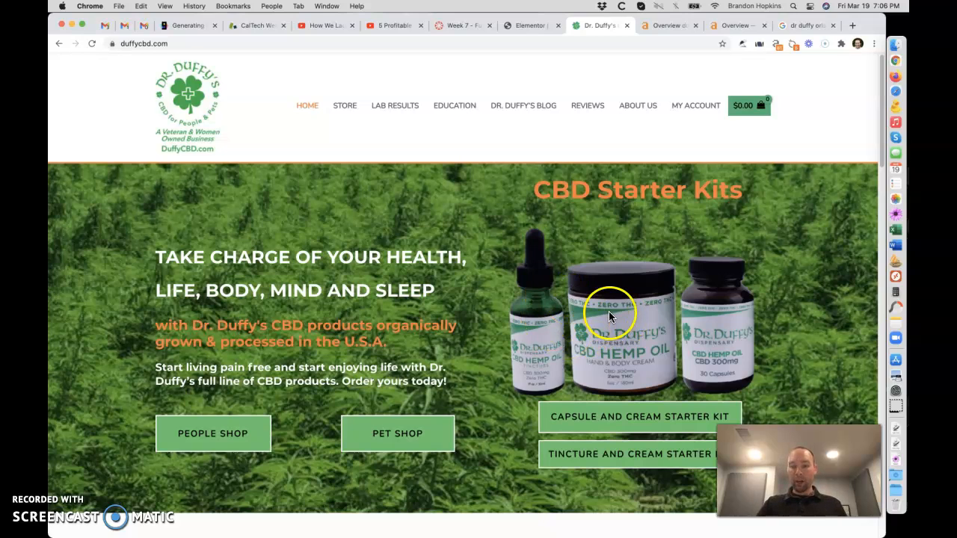
Open the CBD Starter Kits product image on its own to inspect it, and return to the homepage.
right_click(611, 313)
left_click(651, 318)
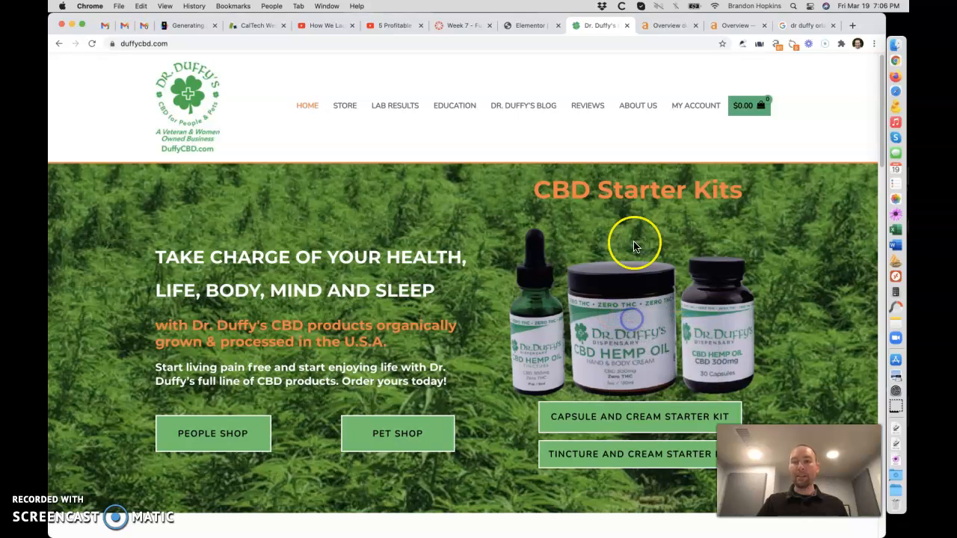
left_click(620, 27)
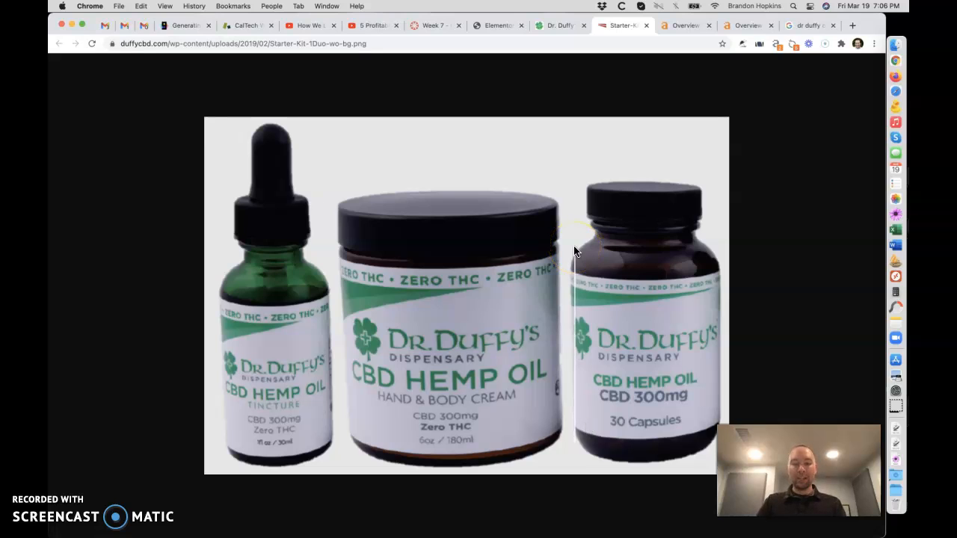
key("super+w")
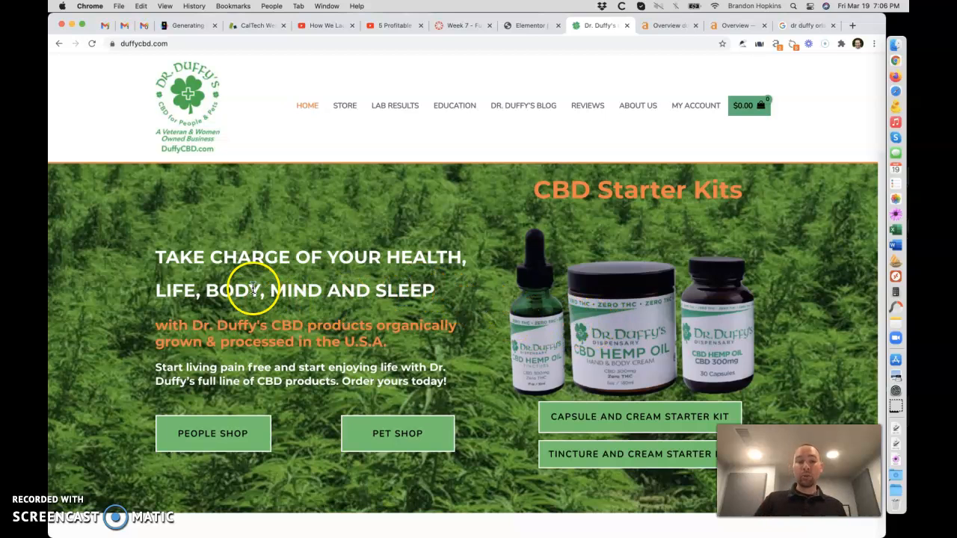
Review the homepage hero text, highlighting the orange tagline and the paragraph beneath it.
left_click_drag(166, 258, 399, 341)
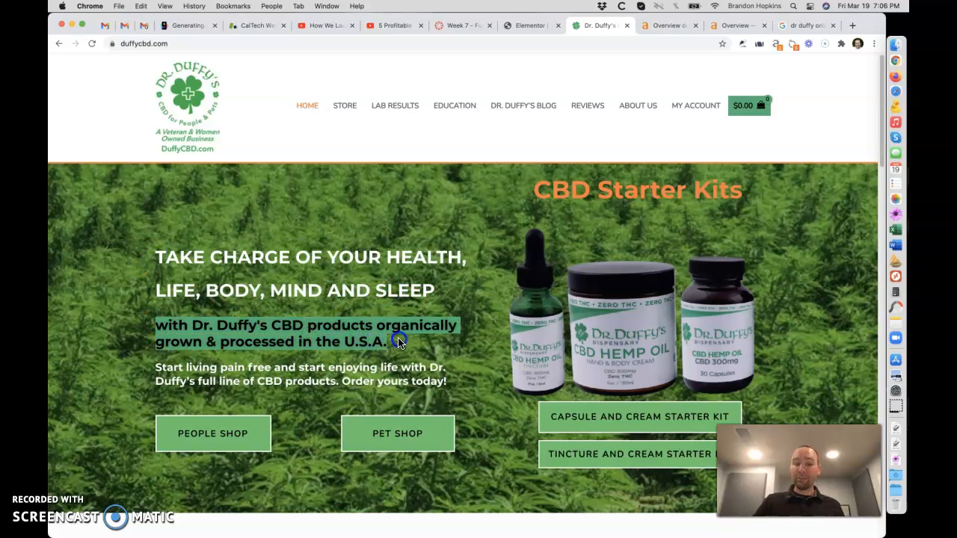
left_click_drag(234, 367, 404, 390)
left_click(423, 384)
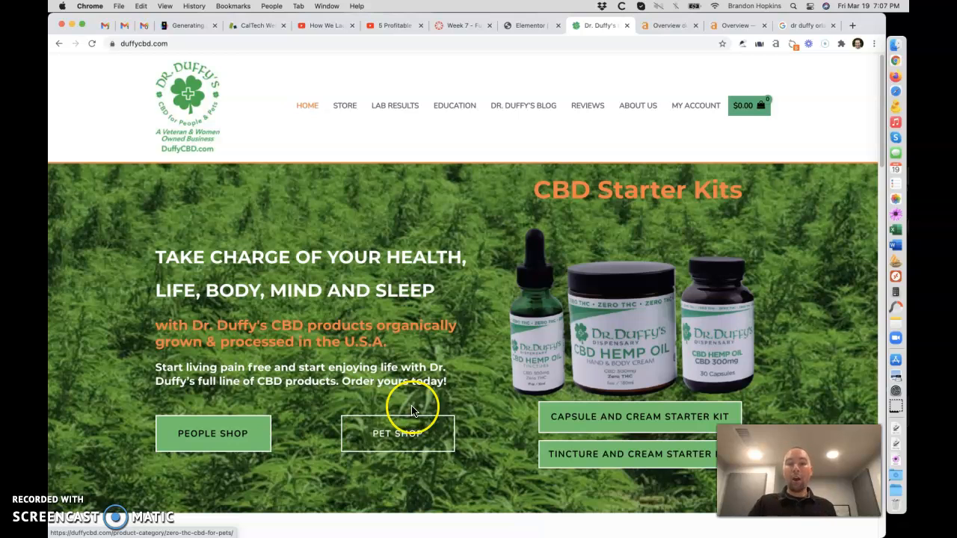
Open Dr. Duffy's Blog and examine the Archives list near the end of the page for posting dates.
left_click(522, 107)
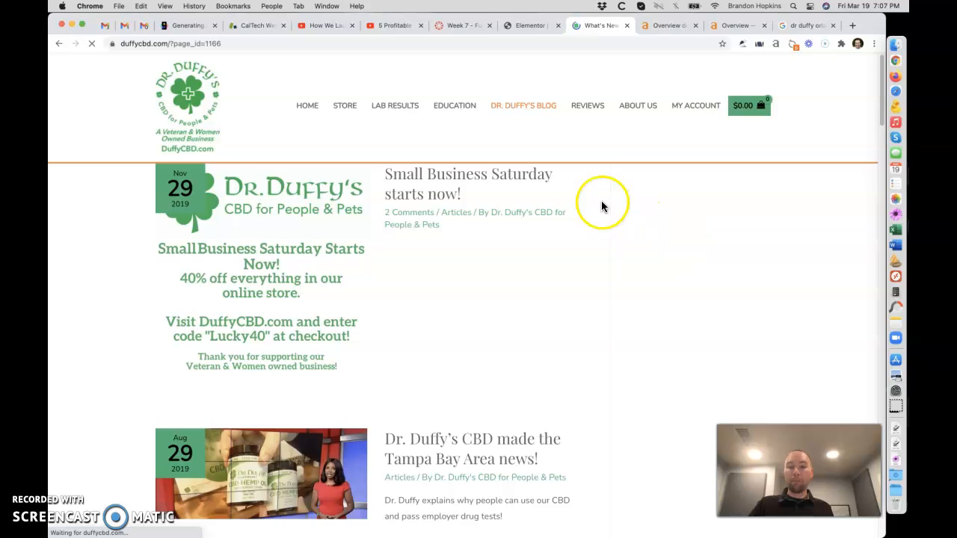
scroll(597, 196, "down", 15)
scroll(596, 200, "down", 10)
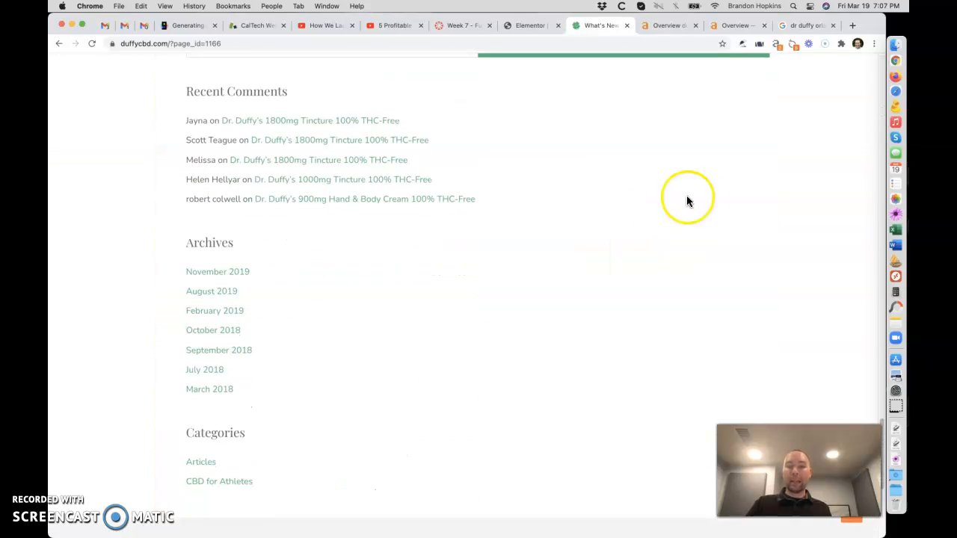
scroll(512, 184, "down", 5)
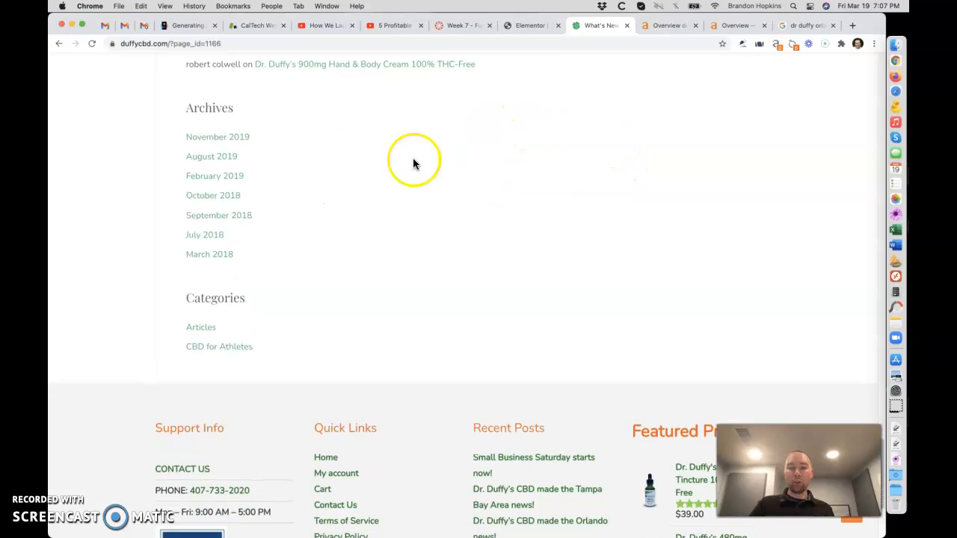
scroll(393, 179, "down", 2)
scroll(394, 180, "up", 6)
left_click_drag(176, 282, 239, 470)
left_click(282, 407)
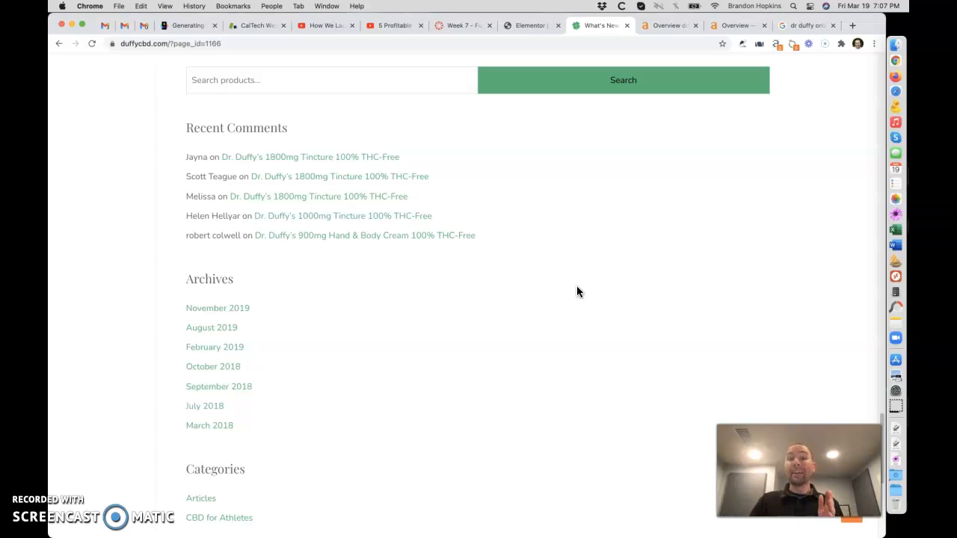
Switch to the Ahrefs overview for duffycbd.com and examine its backlink profile and organic search charts.
left_click(667, 30)
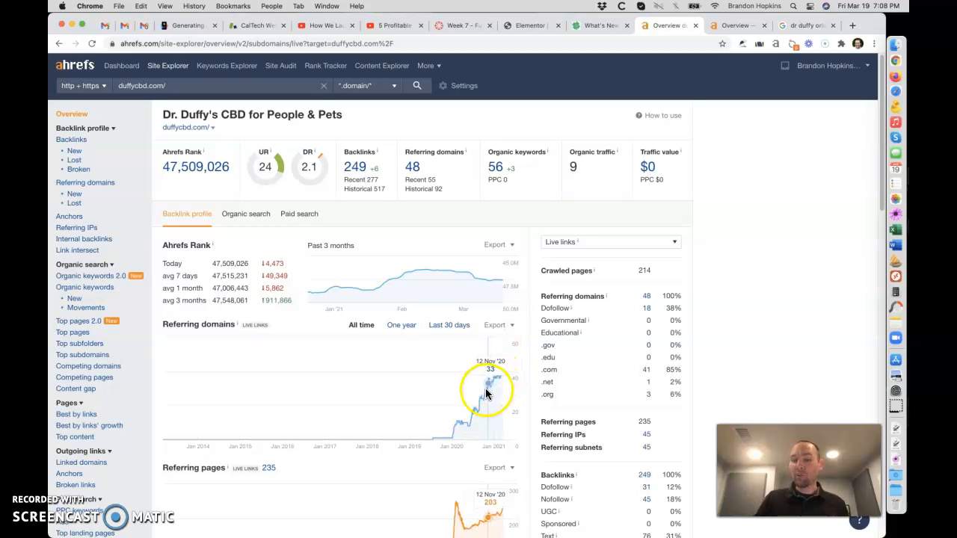
left_click(247, 218)
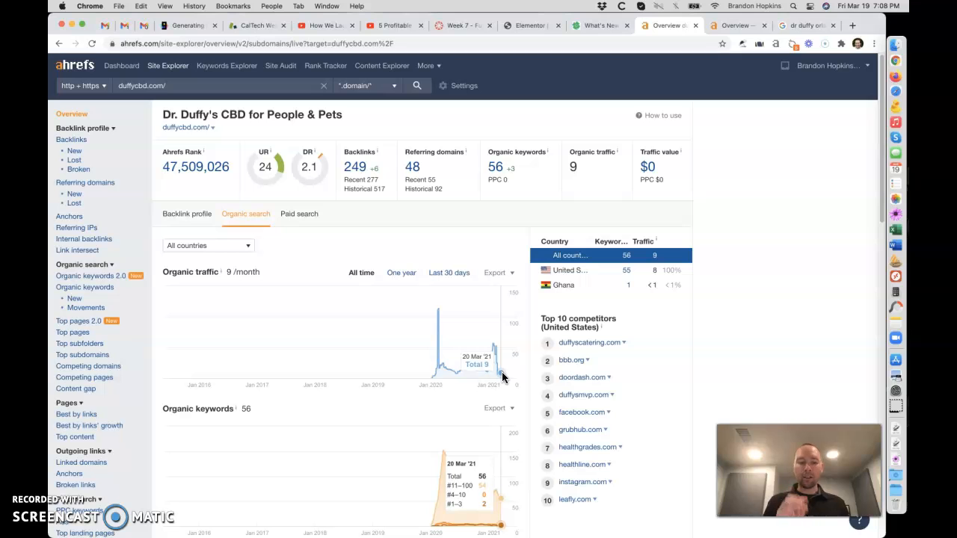
scroll(119, 426, "down", 1)
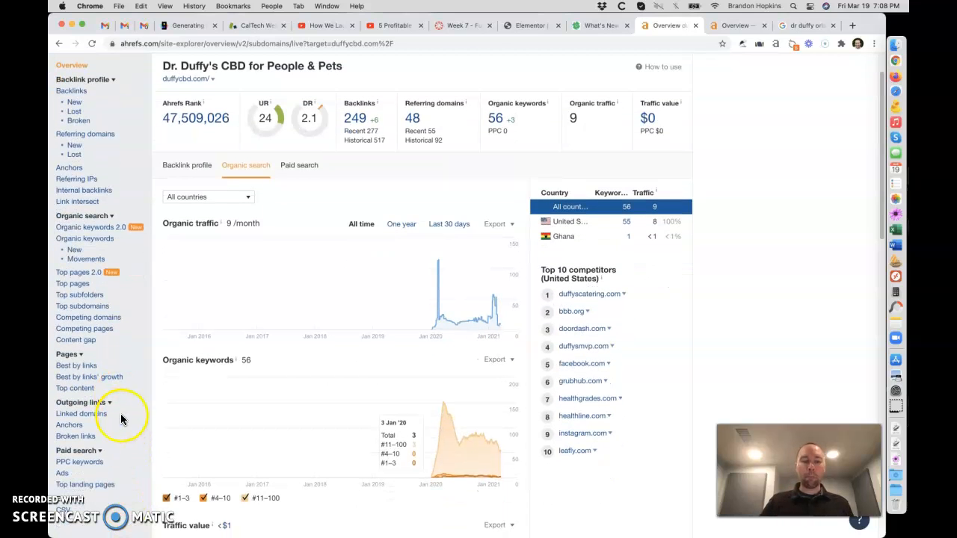
Open the outgoing Broken Links report and read the 2018 Winter Olympians article it lists as referring page.
left_click(85, 441)
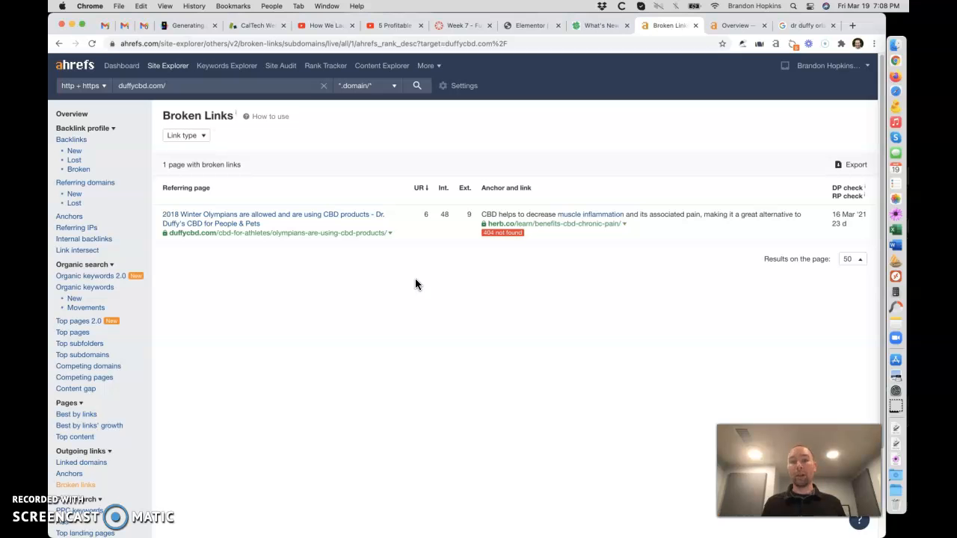
left_click(344, 216)
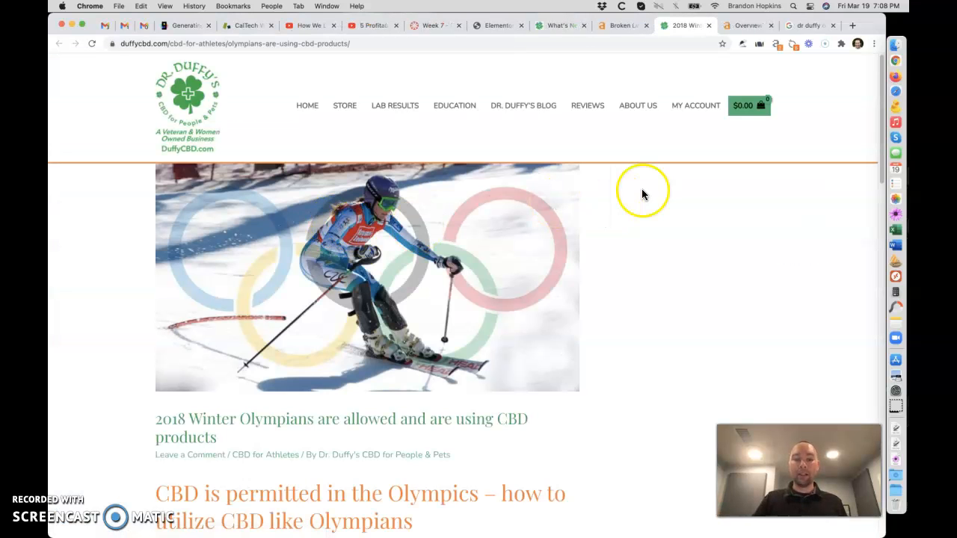
scroll(594, 193, "down", 8)
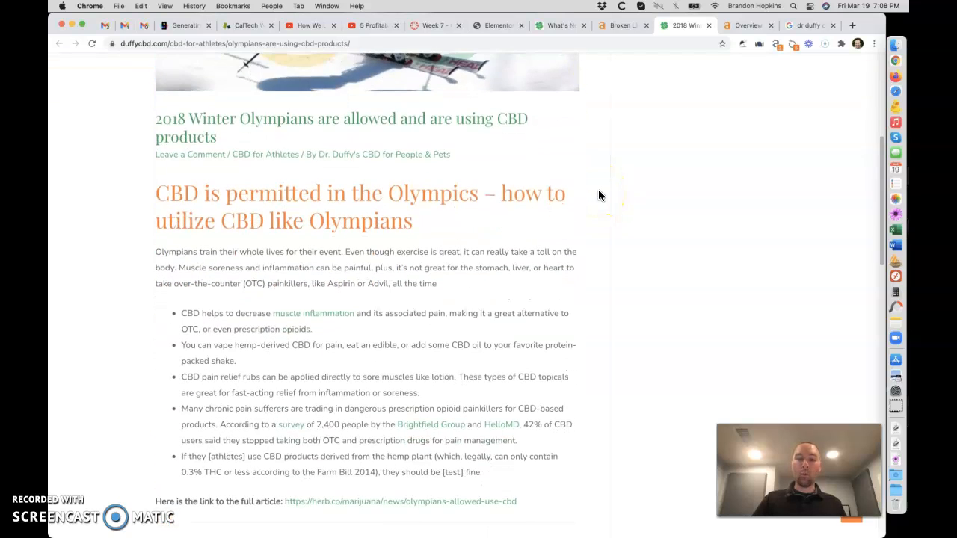
scroll(598, 195, "down", 2)
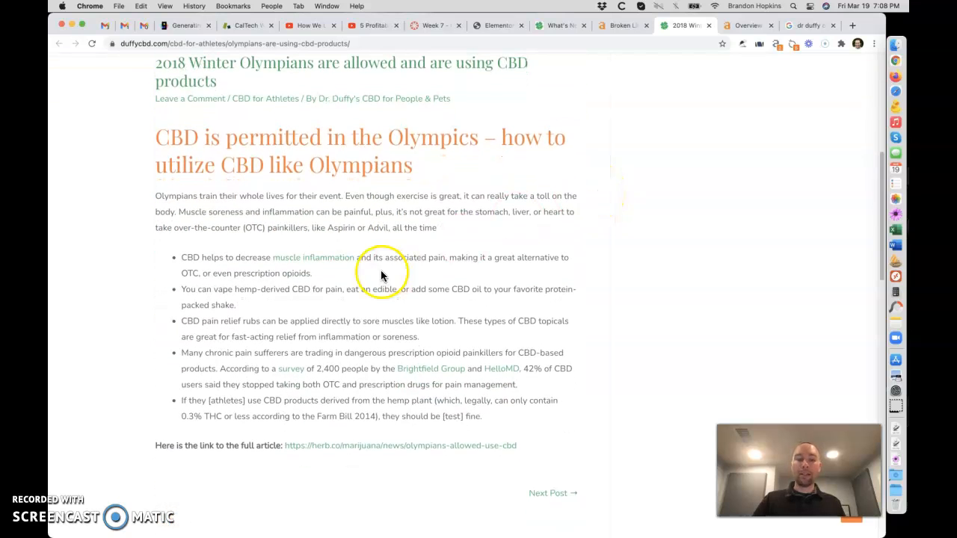
Follow the article's "muscle inflammation" link and inspect the heading and text of its destination page.
left_click(312, 263)
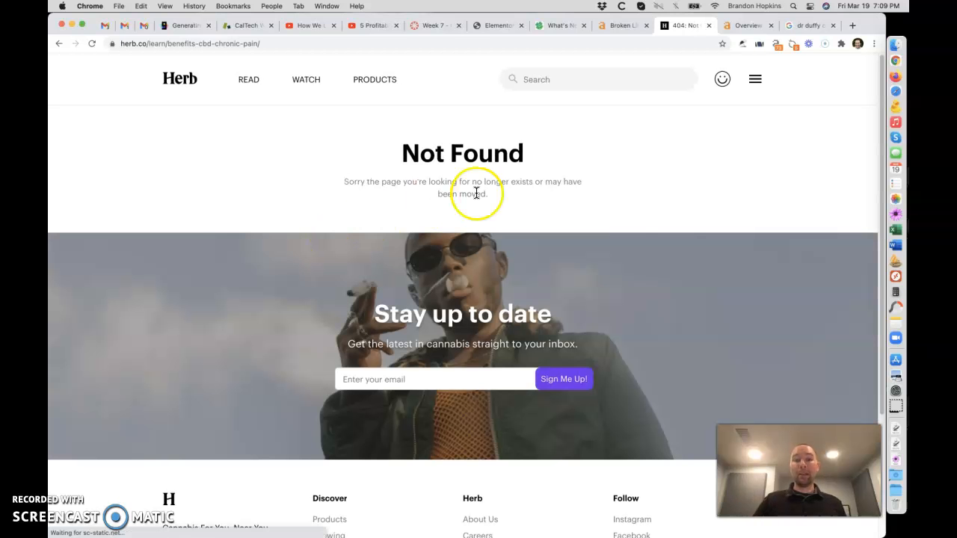
left_click_drag(404, 154, 514, 198)
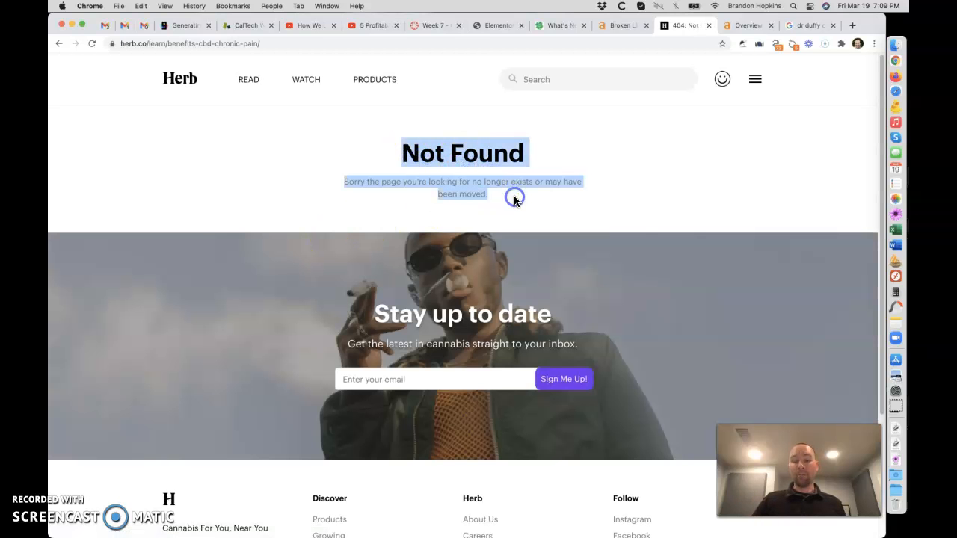
left_click(496, 196)
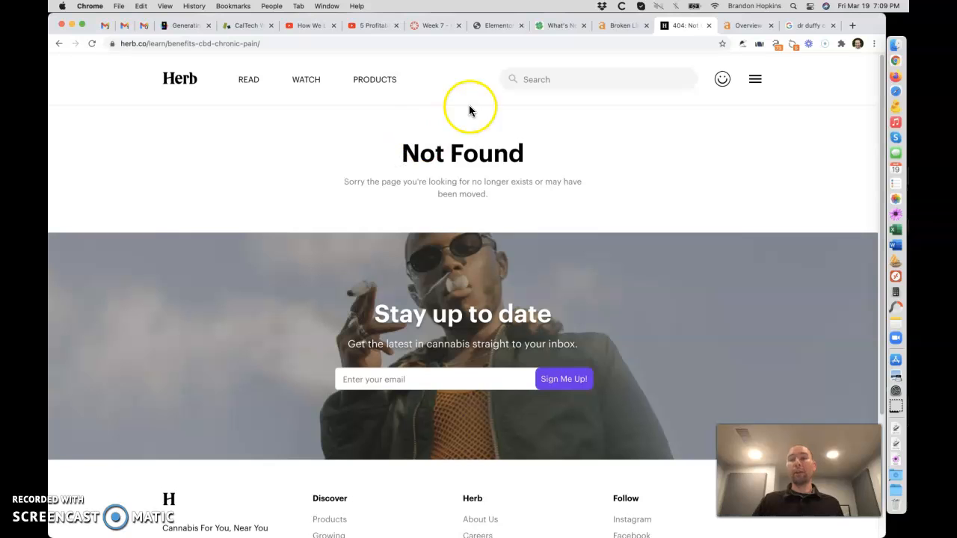
Switch to the Ahrefs Site Audit overview for Duffycbd and examine the error distribution and top issues.
left_click(742, 27)
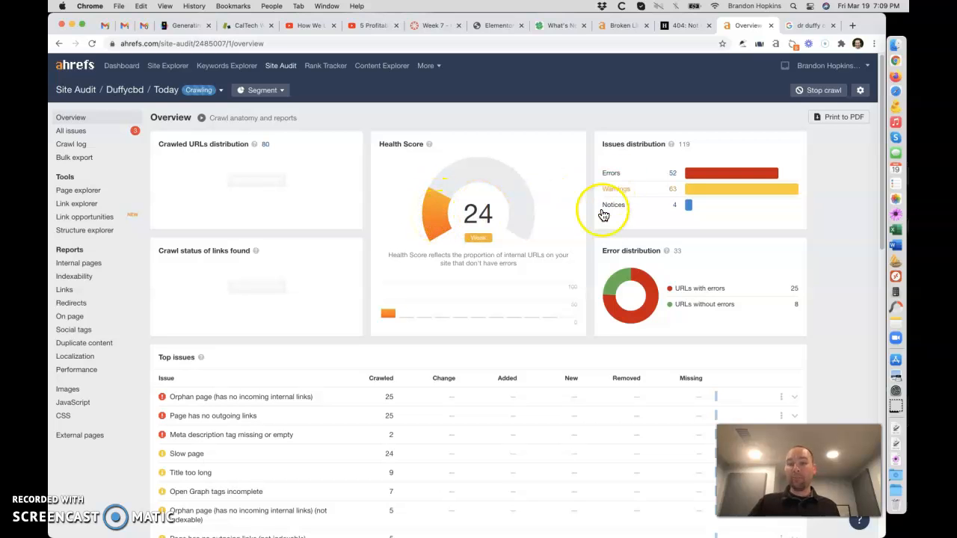
left_click_drag(675, 288, 727, 289)
double_click(792, 290)
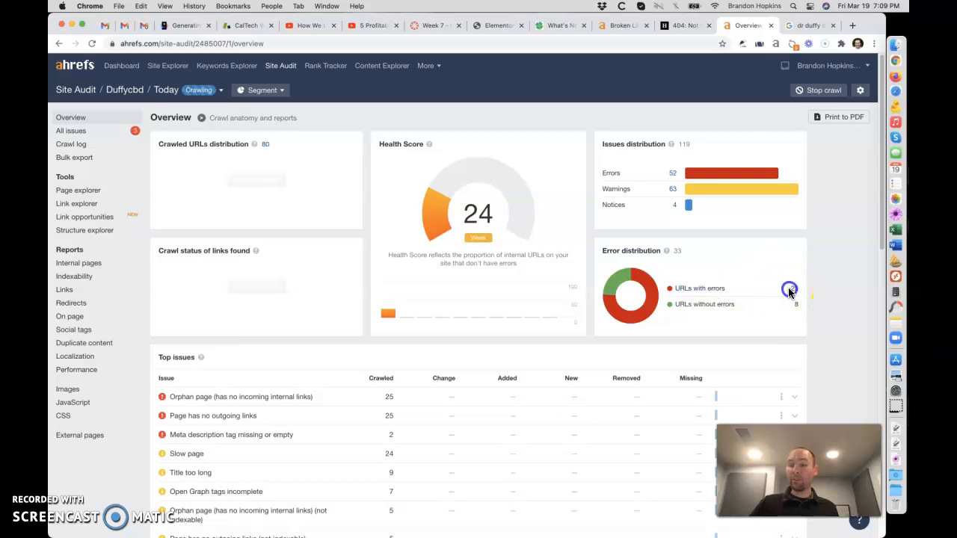
left_click_drag(674, 305, 733, 307)
left_click(736, 308)
mouse_move(613, 285)
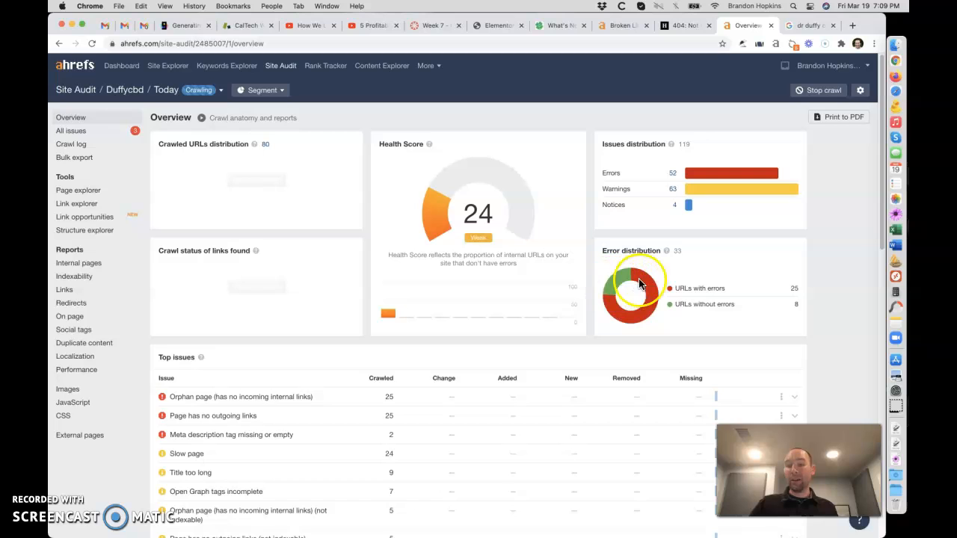
mouse_move(641, 319)
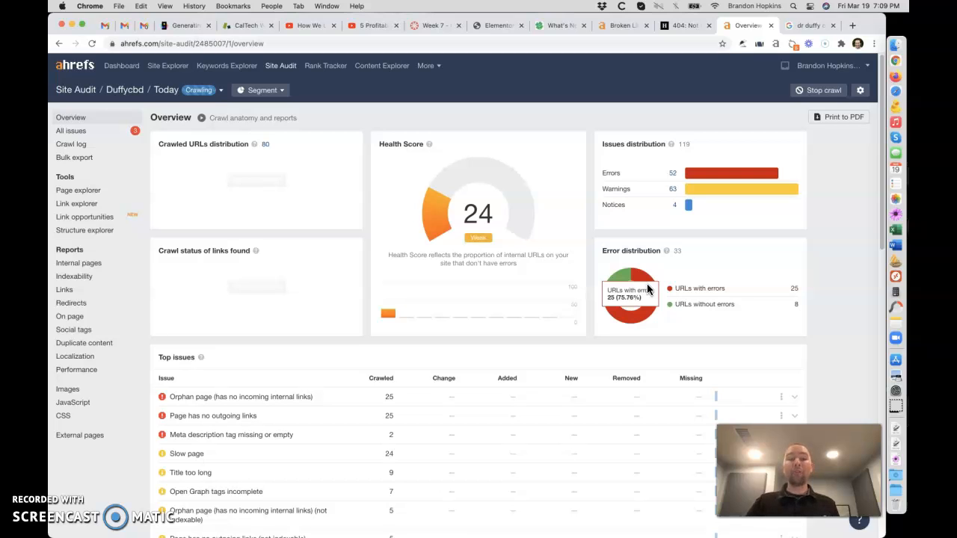
scroll(469, 336, "down", 6)
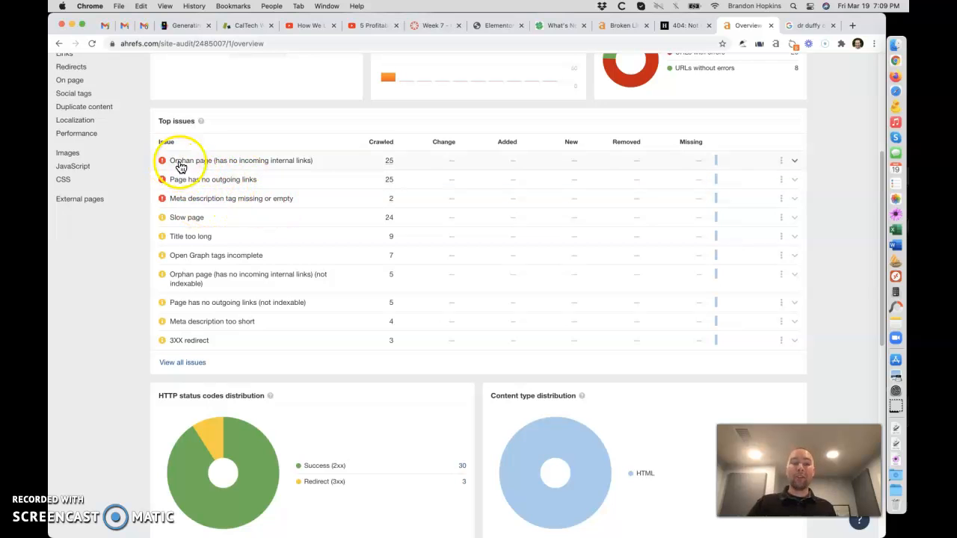
scroll(358, 223, "up", 5)
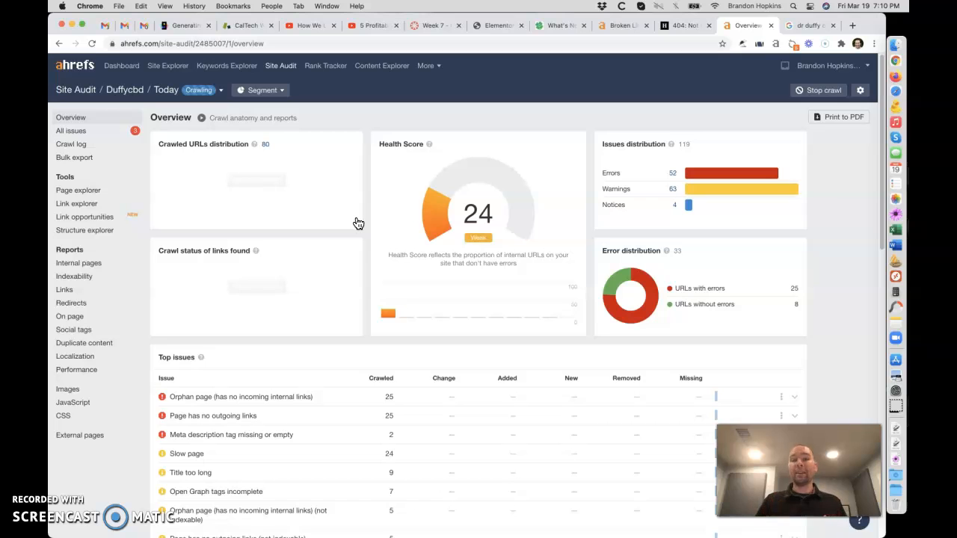
Switch to the Google results for "dr duffy orlando" and look through the first page for duffycbd.com.
left_click(804, 27)
left_click(151, 74)
left_click_drag(194, 75, 124, 75)
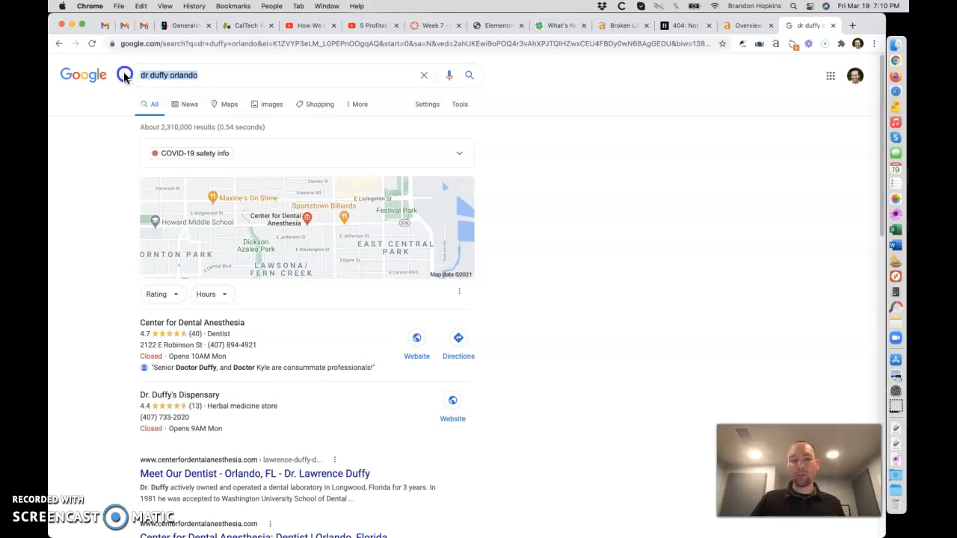
left_click(171, 74)
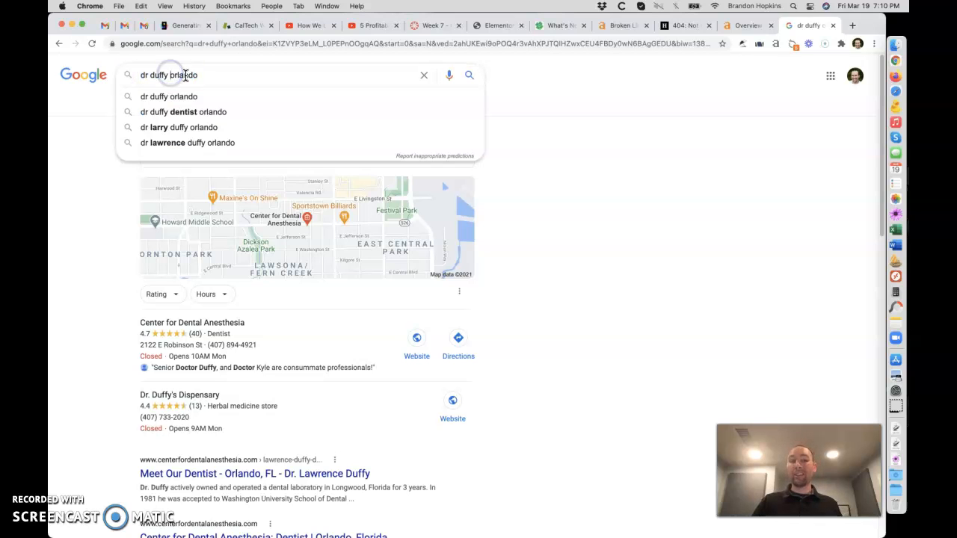
left_click(504, 153)
scroll(486, 153, "down", 5)
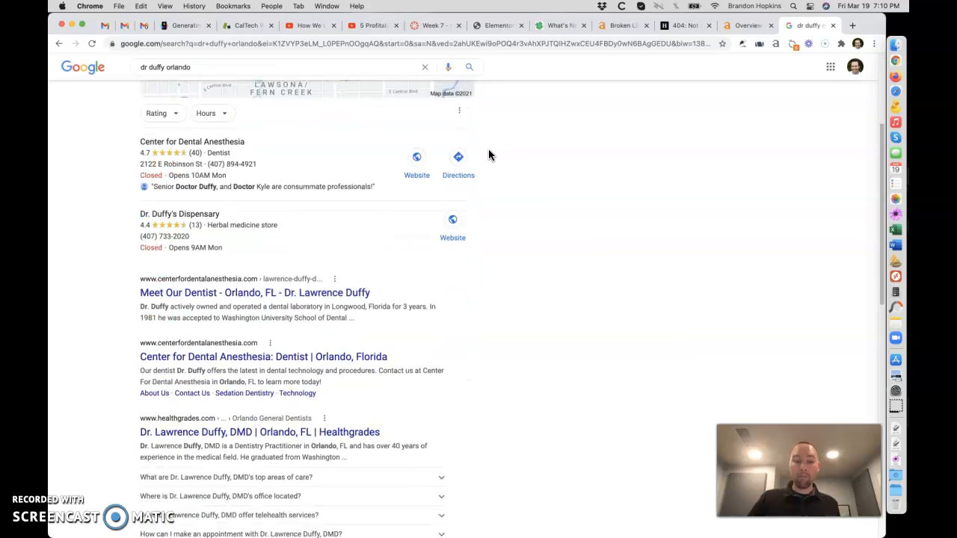
scroll(485, 190, "down", 6)
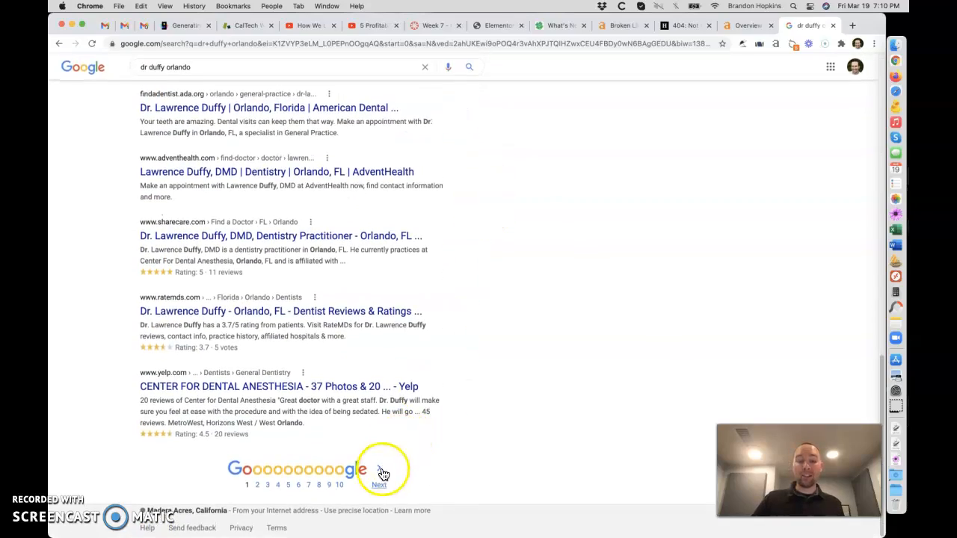
Continue to the third page of Google results and highlight the duffycbd.com listing.
left_click(379, 473)
scroll(457, 283, "down", 10)
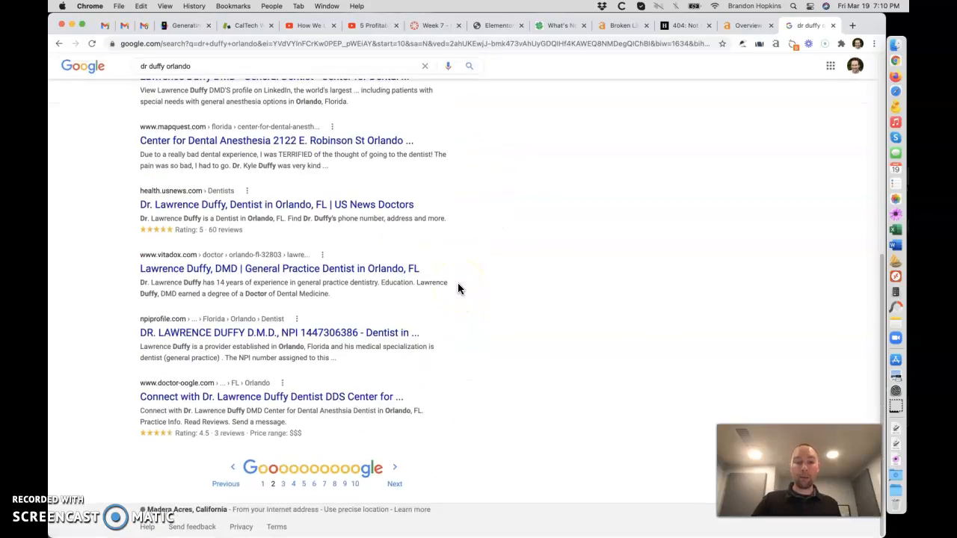
left_click(394, 478)
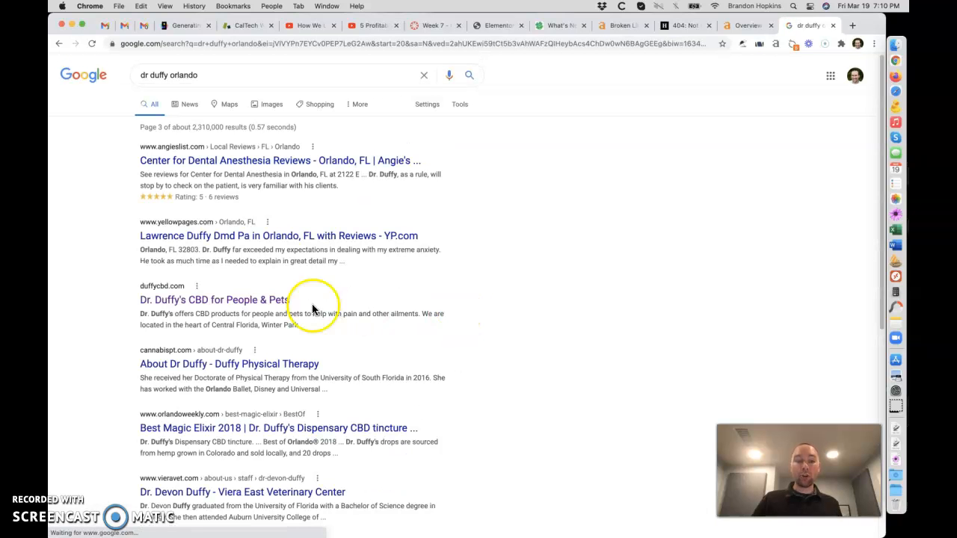
left_click_drag(143, 282, 313, 329)
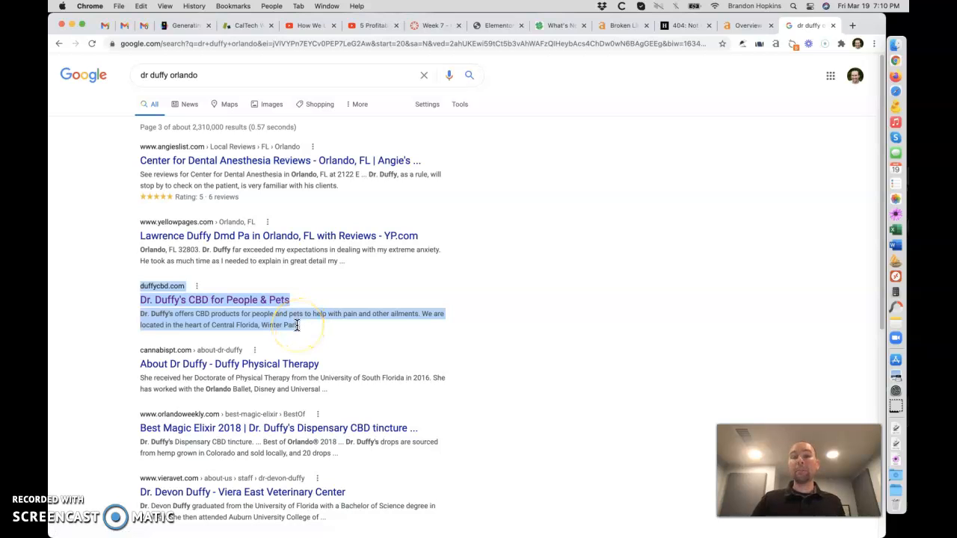
Revisit the Ahrefs Broken Links report and the Herb page that the broken link leads to.
left_click(619, 27)
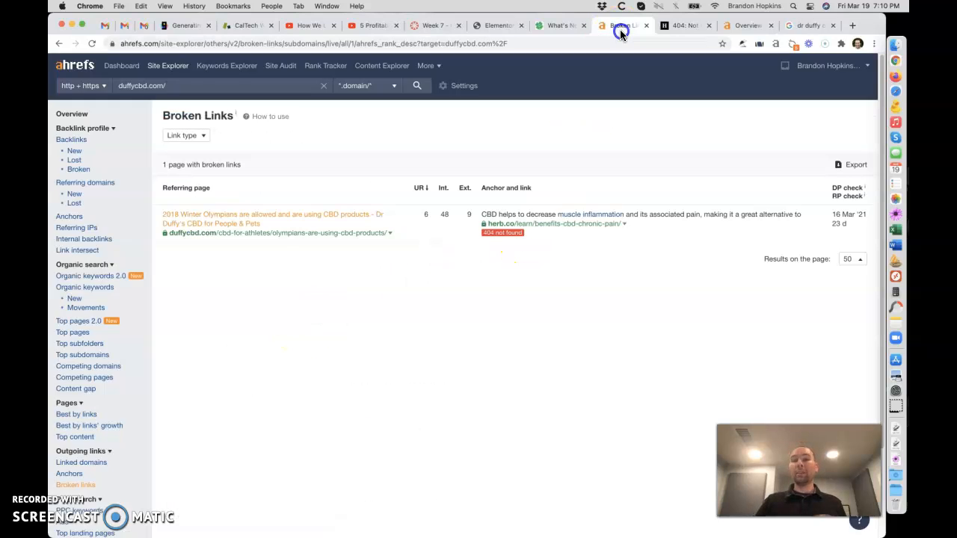
left_click(688, 26)
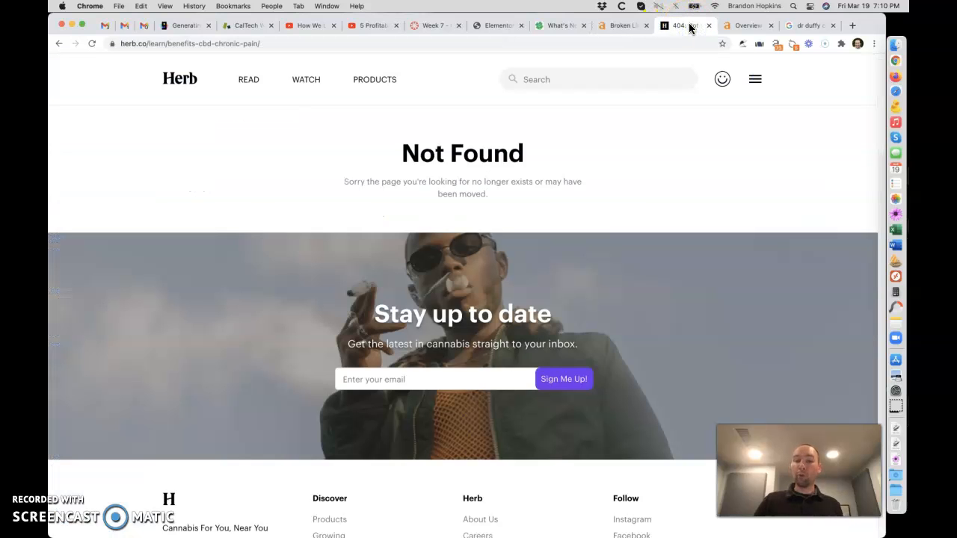
left_click_drag(394, 166, 527, 178)
left_click(528, 178)
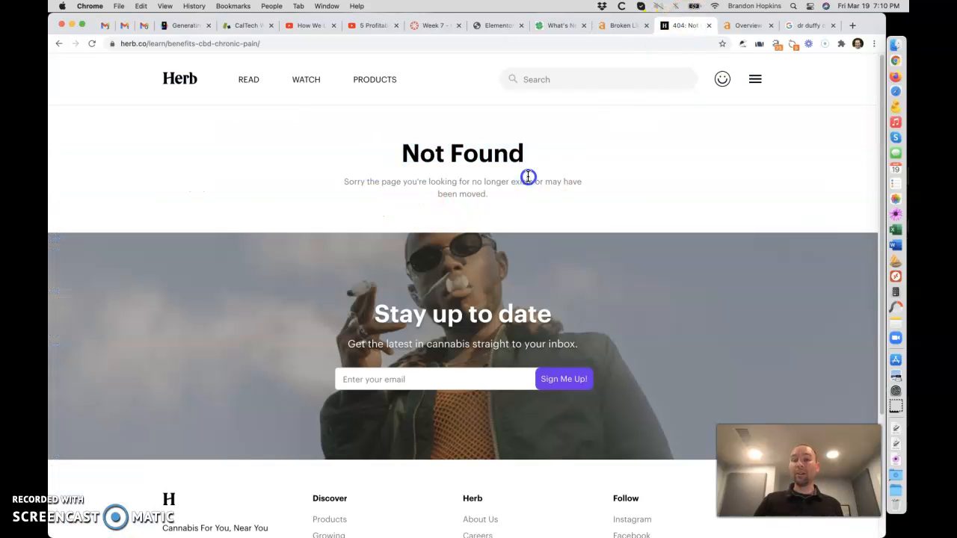
Recheck the Site Audit error distribution chart and the duffycbd.com listing in the Google results.
left_click(740, 27)
mouse_move(648, 279)
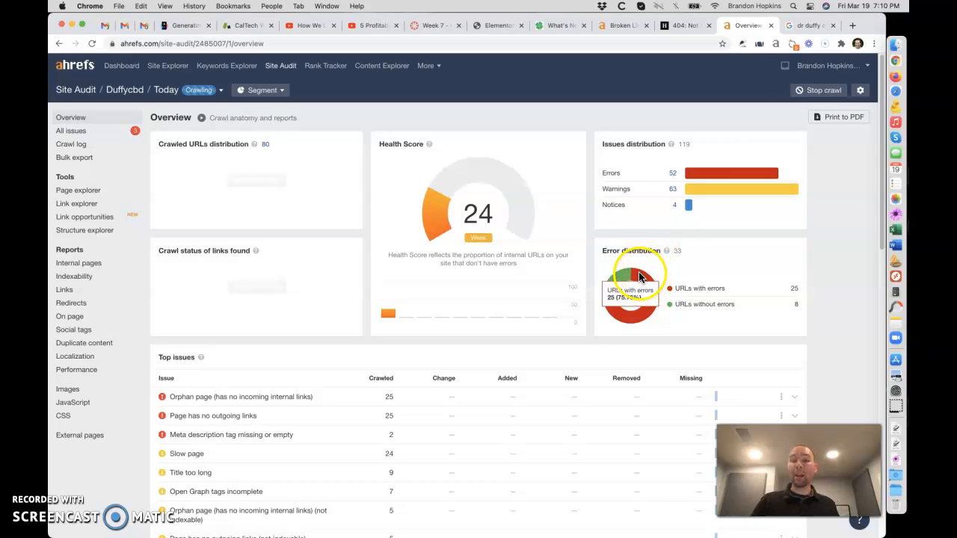
left_click(813, 27)
left_click(475, 292)
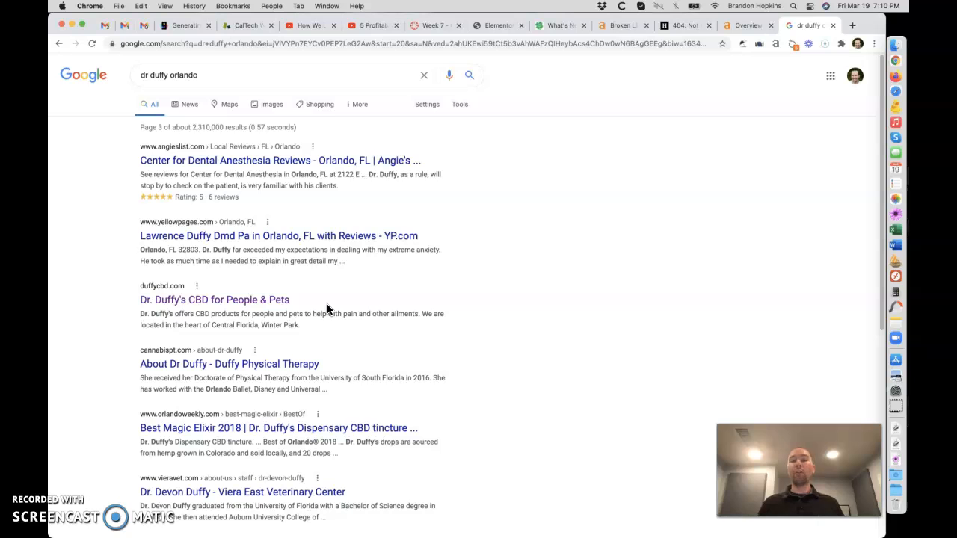
Return to the Dr. Duffy's blog page and go from there to the site's homepage.
left_click(554, 25)
scroll(188, 112, "up", 15)
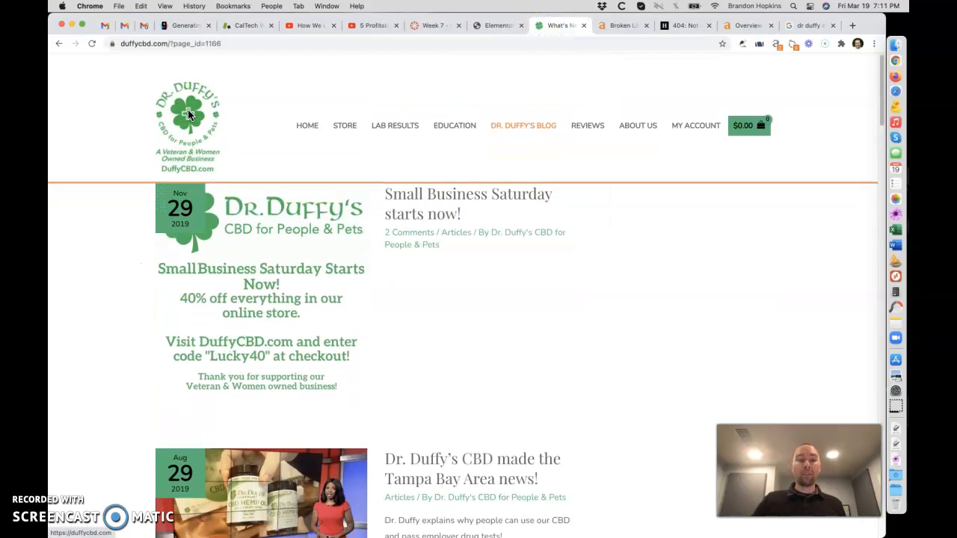
left_click(187, 111)
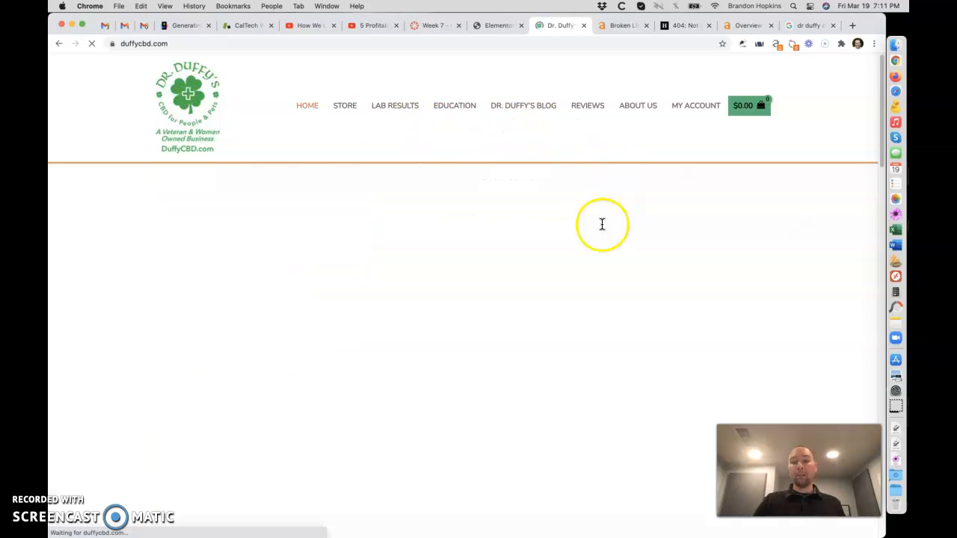